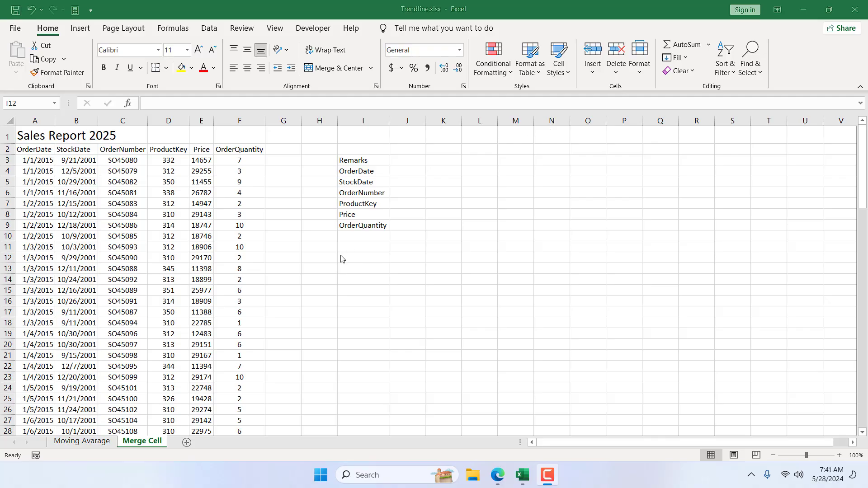
# Step: Merge A1:F1 with Merge Cells, keeping 'Sales Report 2025' left-aligned
pyautogui.click(27, 136)
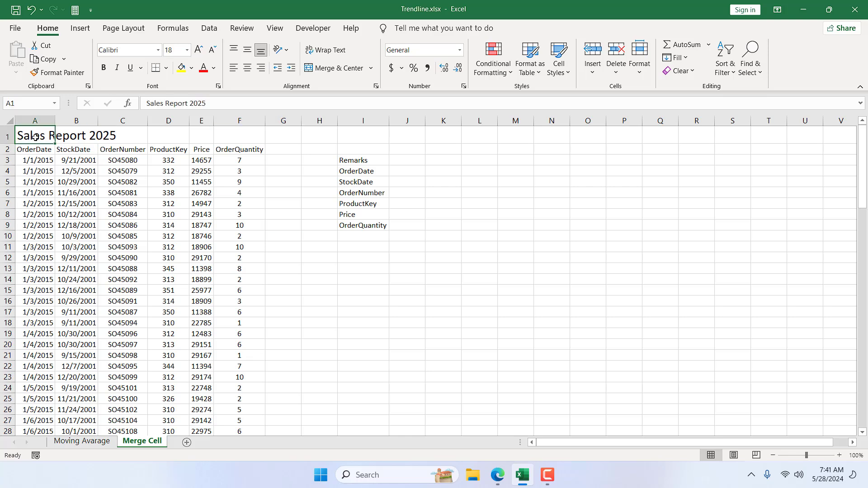
pyautogui.moveTo(34, 137); pyautogui.dragTo(223, 136)
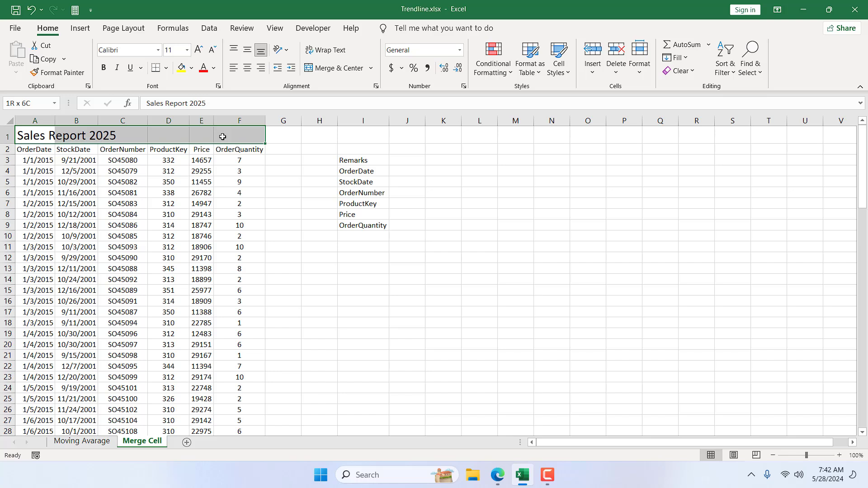
pyautogui.moveTo(223, 137); pyautogui.dragTo(213, 137)
pyautogui.click(371, 69)
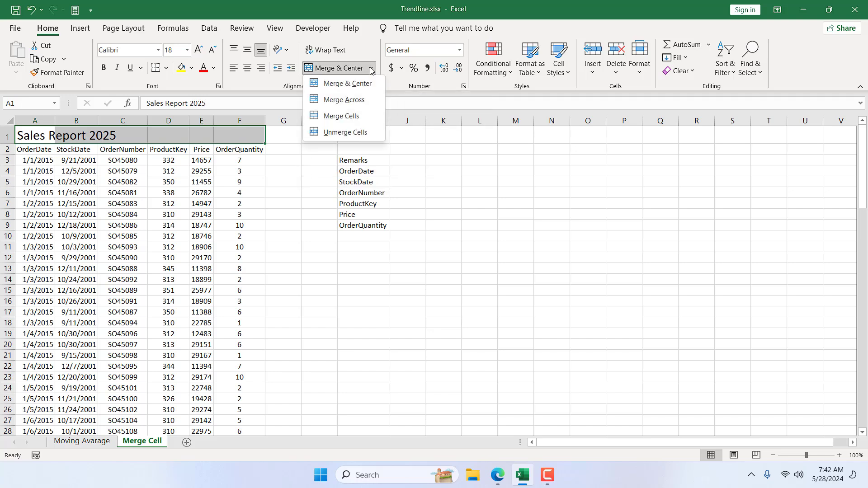
pyautogui.click(358, 117)
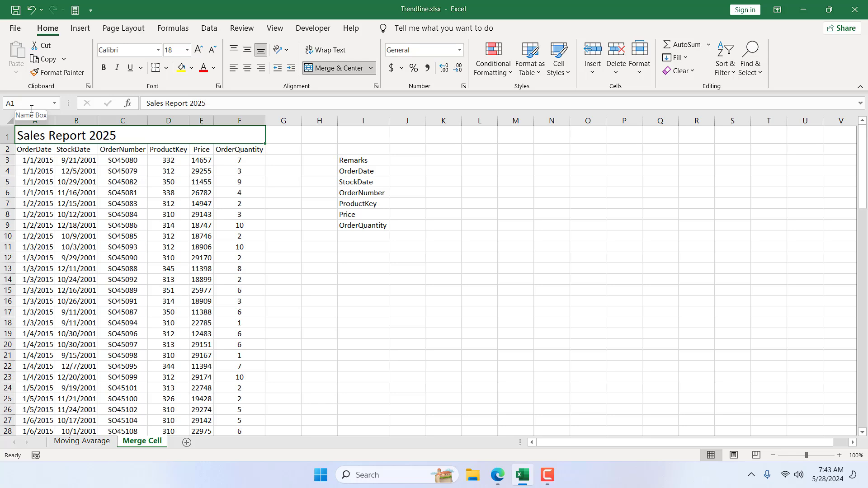
# Step: Check the merged title cell by editing it and reselecting it
pyautogui.doubleClick(78, 136)
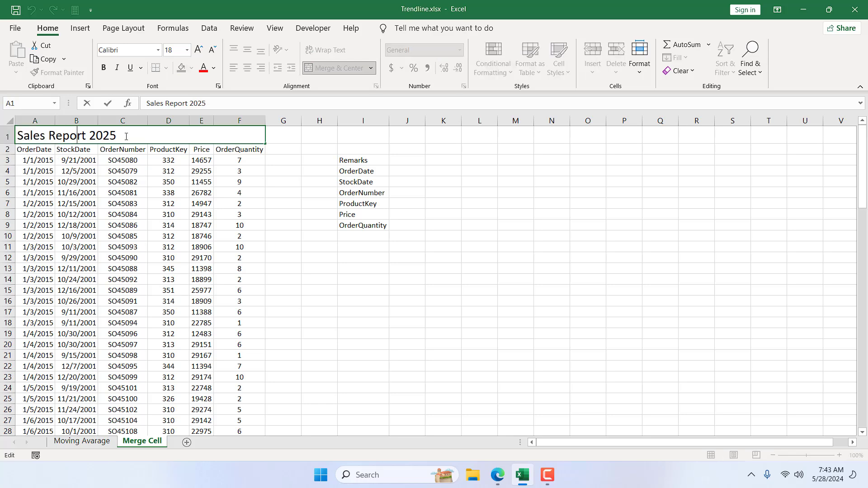
pyautogui.click(211, 181)
pyautogui.click(86, 135)
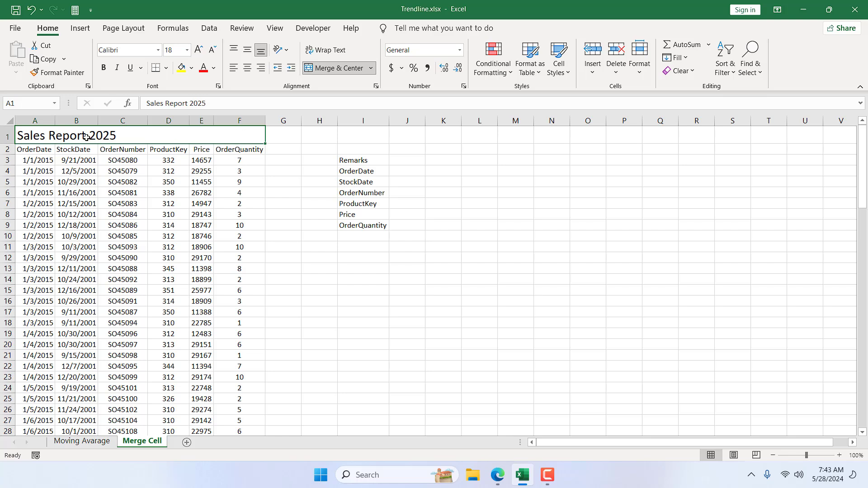
pyautogui.click(284, 225)
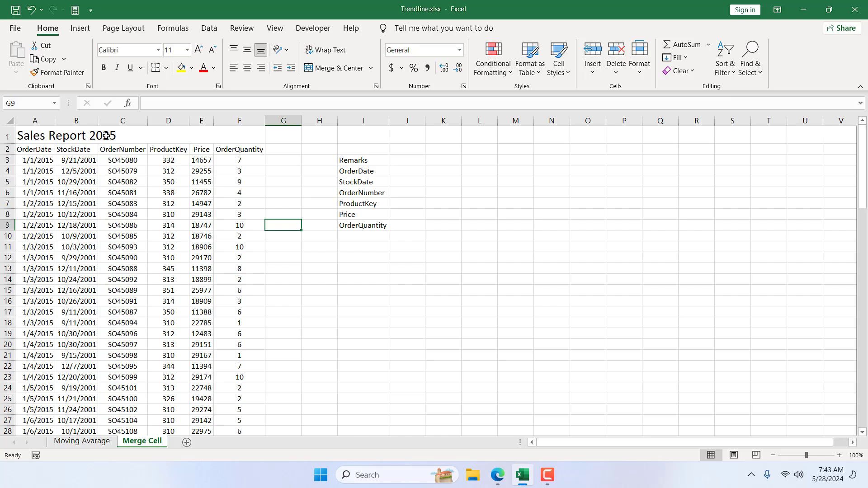
# Step: Apply Merge & Center to I3:M3 and compare the centred Remarks heading with the title
pyautogui.click(352, 162)
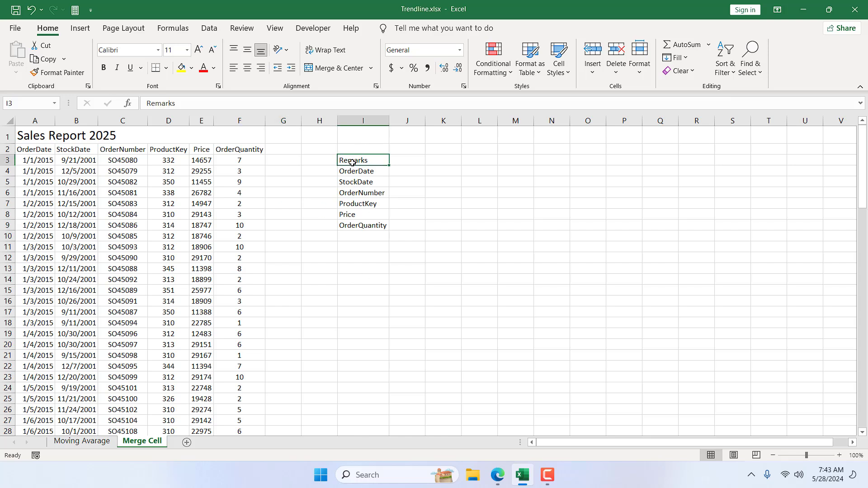
pyautogui.moveTo(353, 162); pyautogui.dragTo(506, 159)
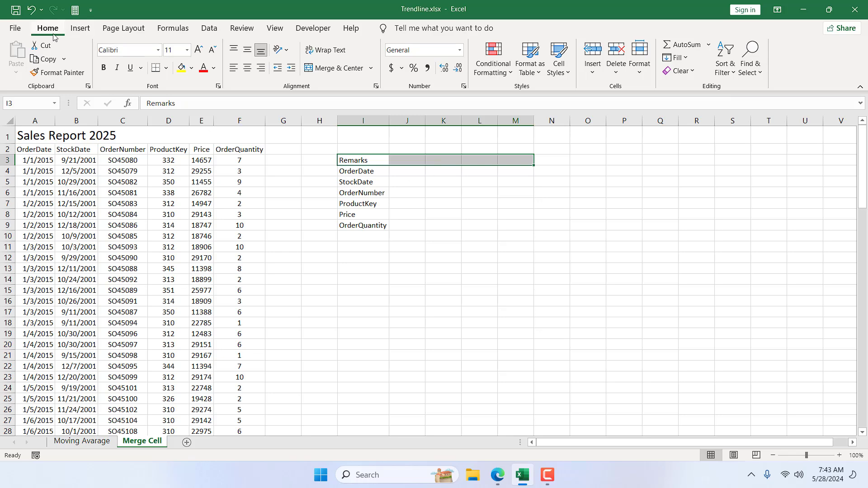
pyautogui.click(372, 68)
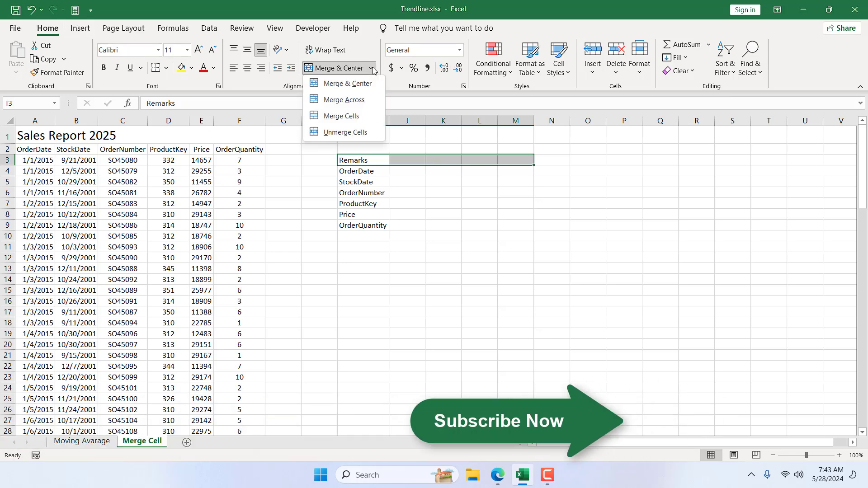
pyautogui.click(349, 89)
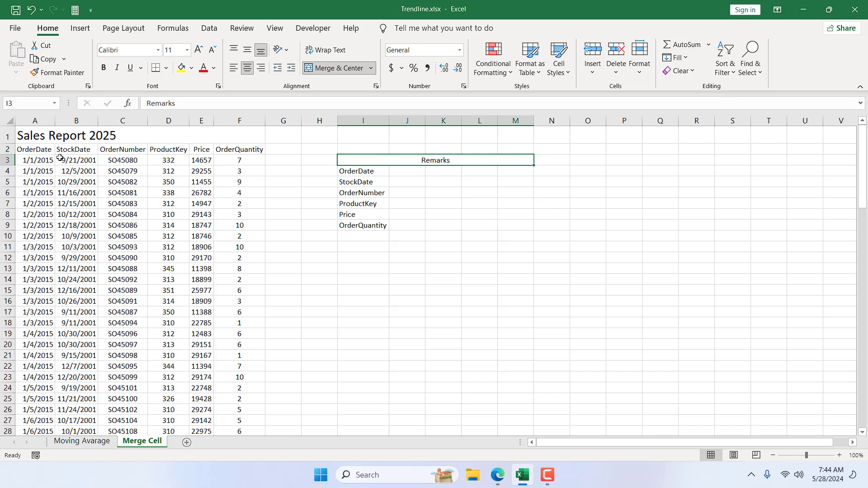
pyautogui.click(73, 134)
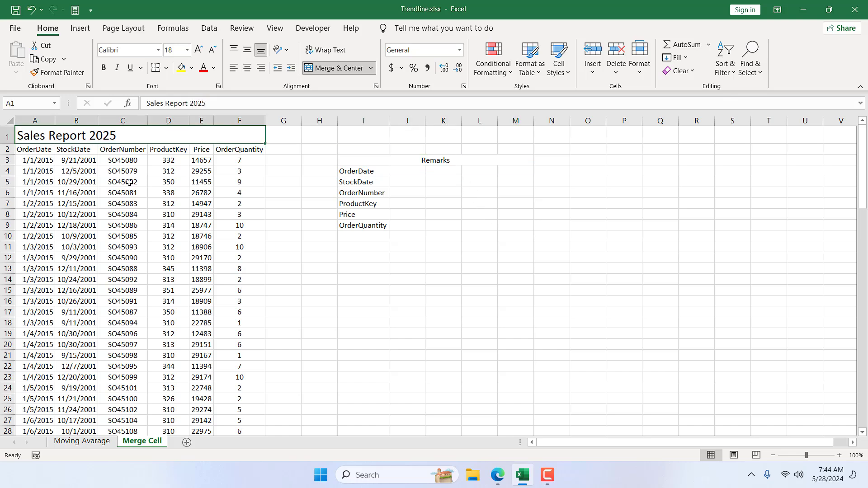
pyautogui.click(408, 162)
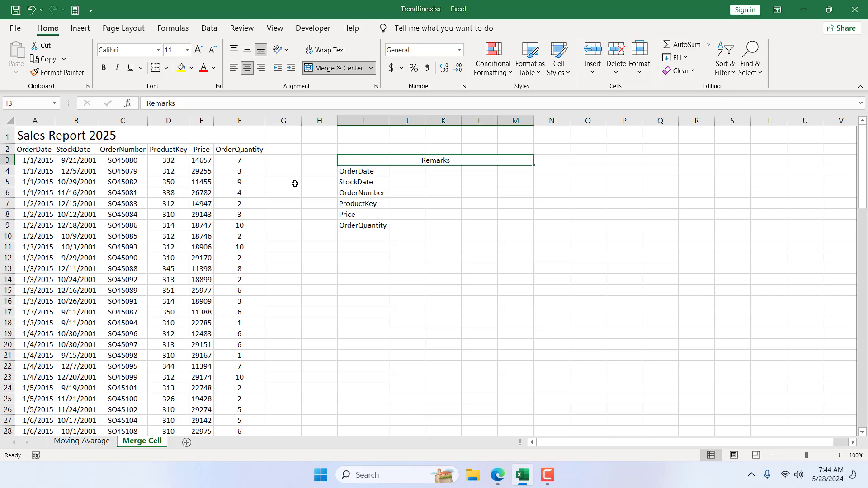
# Step: Select the empty block I13:N24 and merge it into one cell with Merge Cells
pyautogui.moveTo(342, 269); pyautogui.dragTo(549, 388)
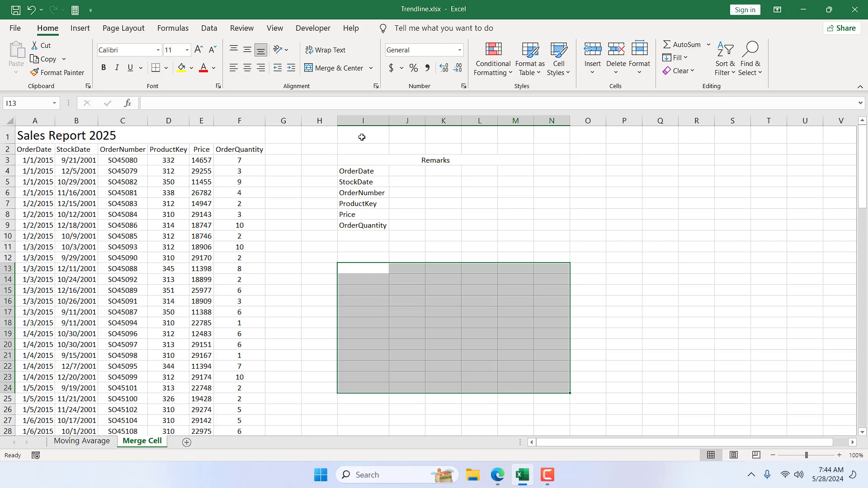
pyautogui.click(372, 71)
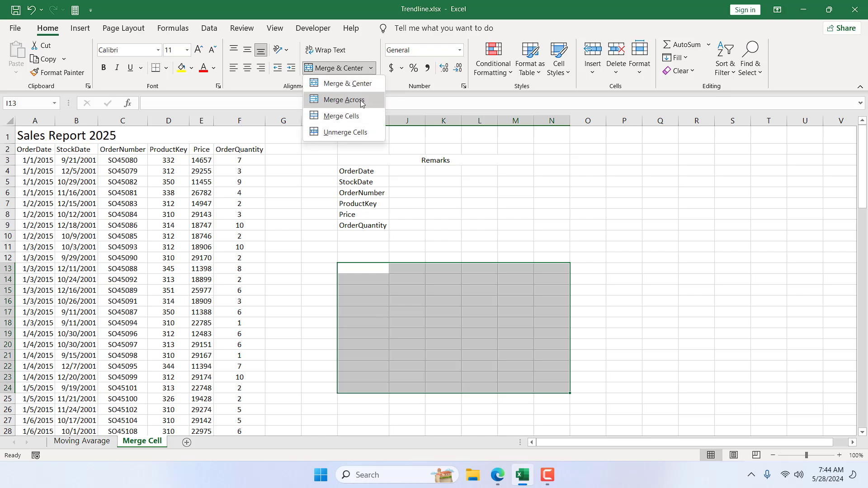
pyautogui.press('Escape')
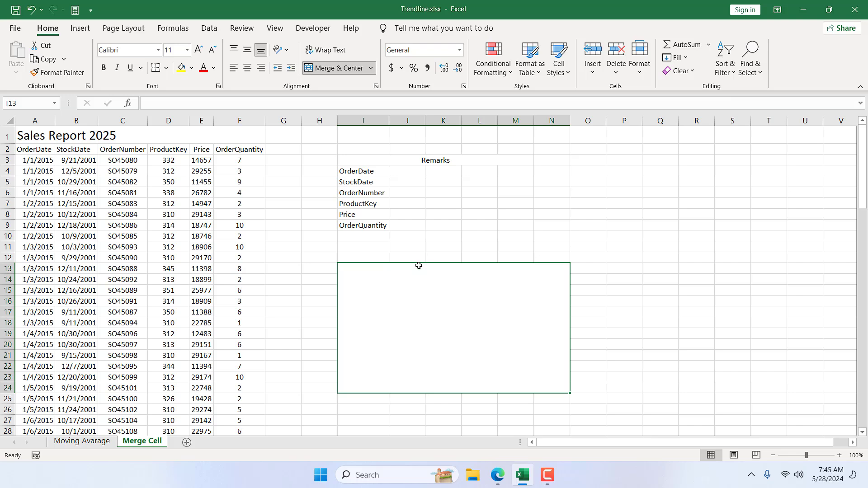
pyautogui.click(371, 68)
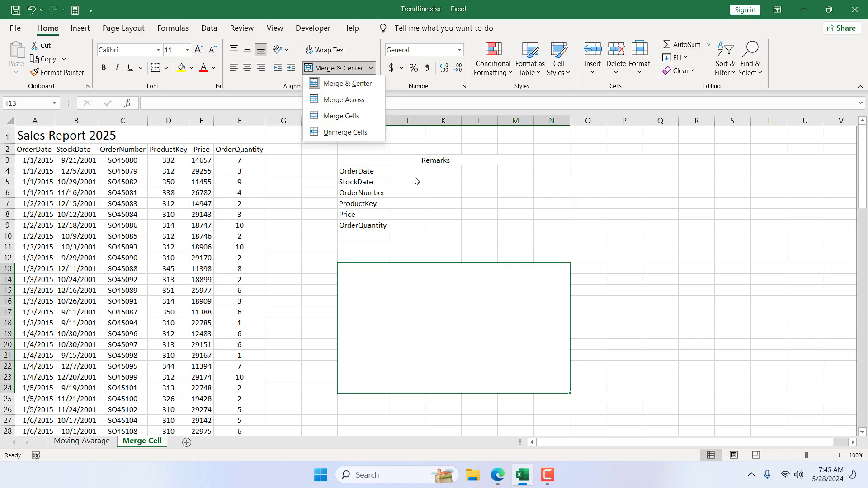
pyautogui.click(427, 208)
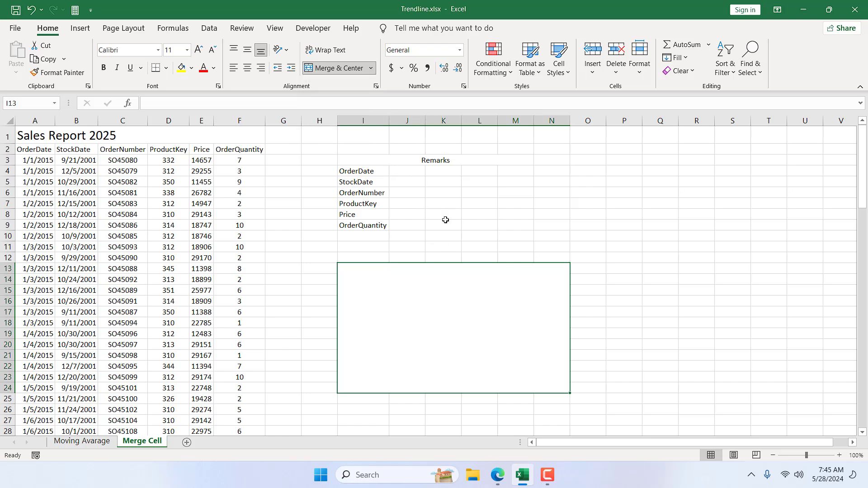
# Step: Apply Merge Across to J4:M9 so each row becomes one wide cell
pyautogui.moveTo(400, 173); pyautogui.dragTo(515, 226)
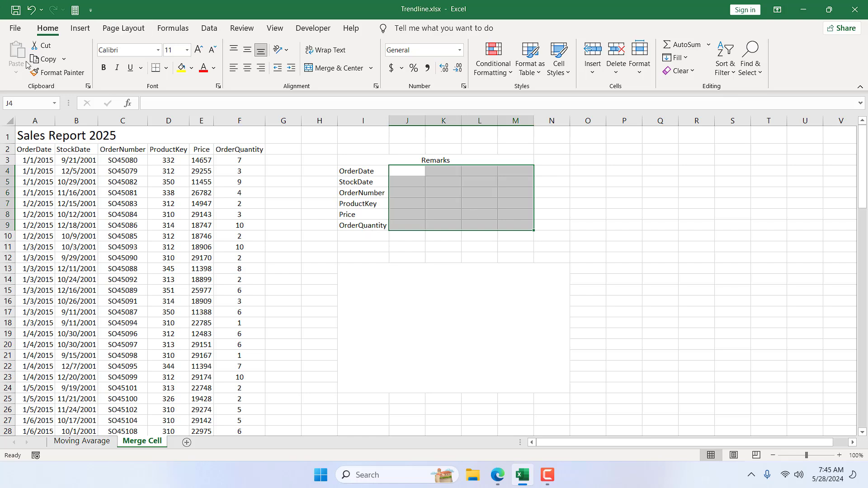
pyautogui.click(372, 68)
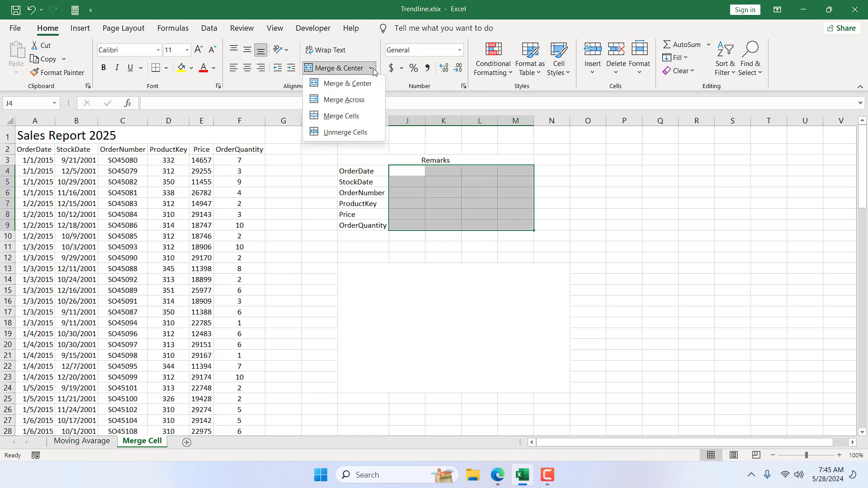
pyautogui.click(359, 104)
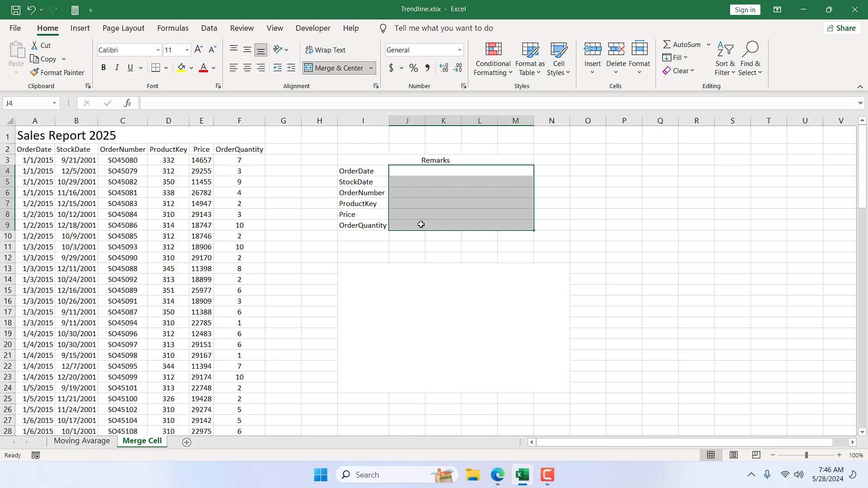
# Step: Step through the merged remark rows J4 to J9 and the I13:N24 block to verify
pyautogui.click(428, 173)
pyautogui.click(426, 179)
pyautogui.click(424, 191)
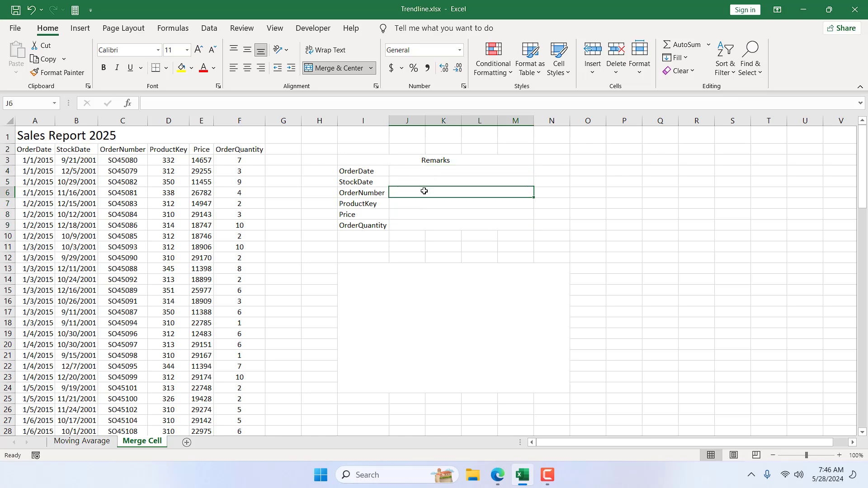
pyautogui.click(418, 206)
pyautogui.click(419, 215)
pyautogui.click(420, 224)
pyautogui.click(442, 330)
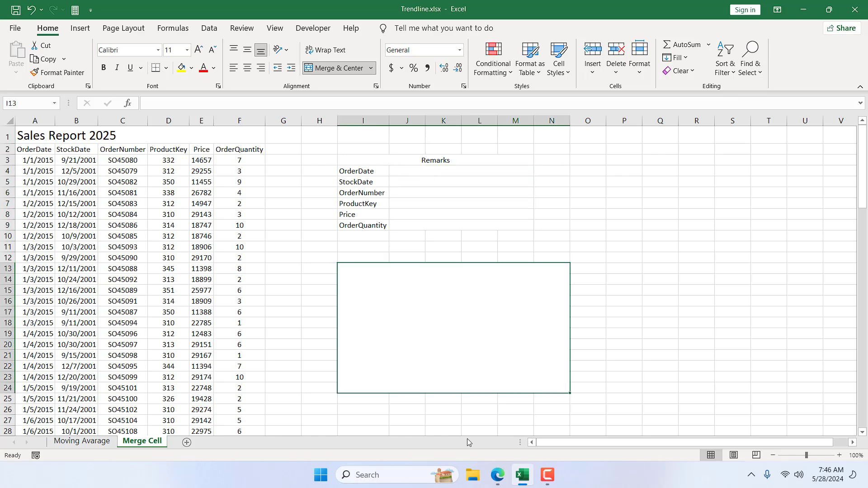
# Step: Unmerge the empty merged block I13:N24
pyautogui.click(624, 289)
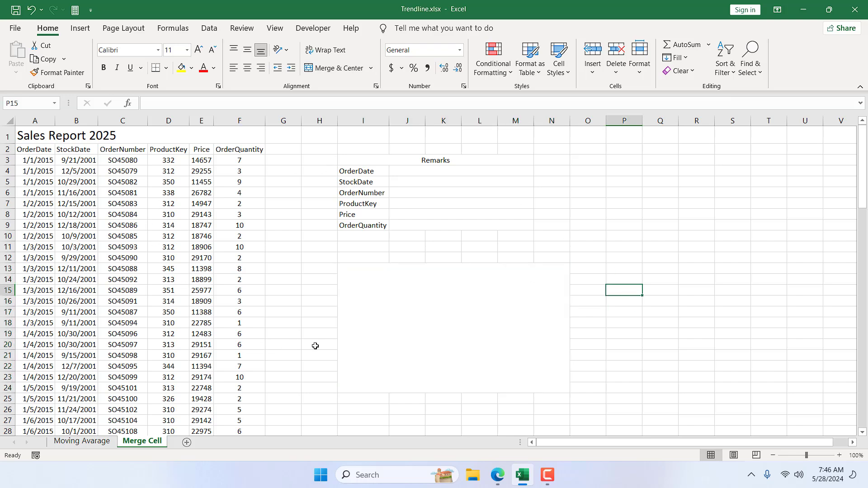
pyautogui.click(415, 326)
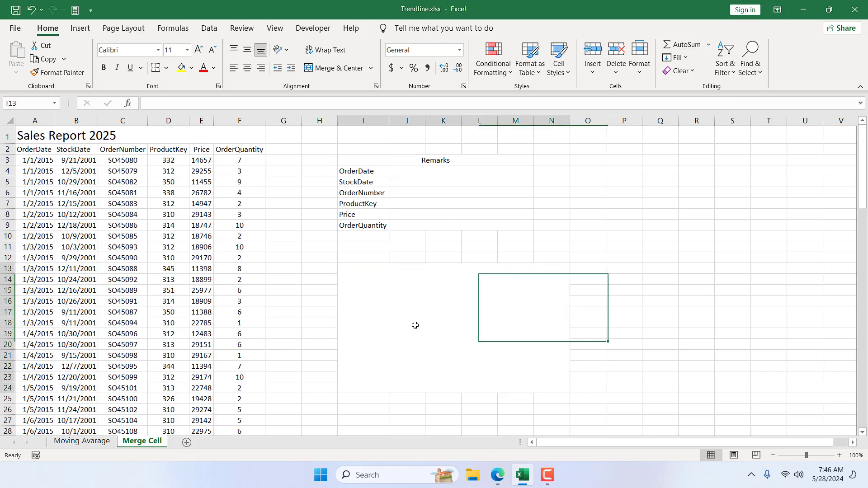
pyautogui.click(371, 68)
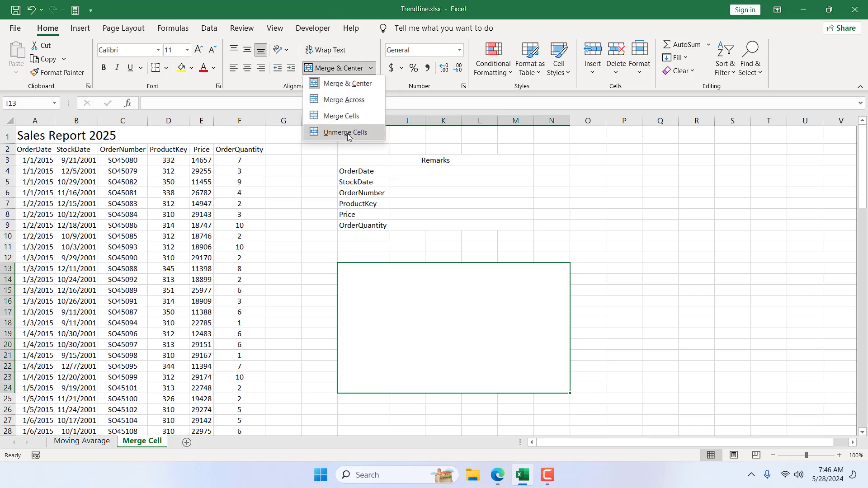
pyautogui.click(350, 133)
# Step: Unmerge the Remarks area I3:M9 and the 'Sales Report 2025' title in A1
pyautogui.moveTo(370, 159); pyautogui.dragTo(456, 224)
pyautogui.click(371, 68)
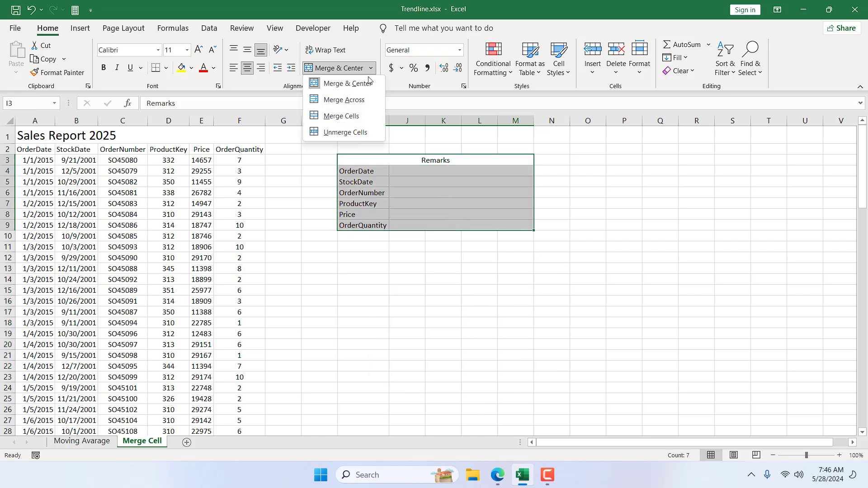
pyautogui.click(354, 135)
pyautogui.click(127, 136)
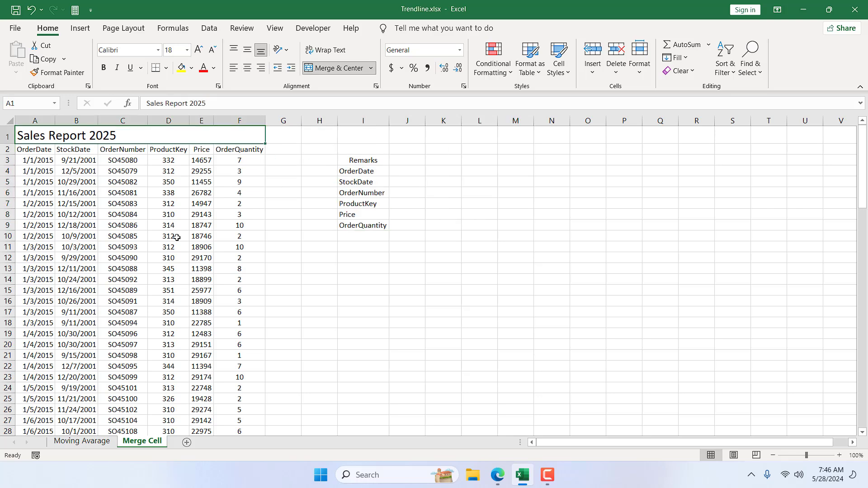
pyautogui.click(375, 71)
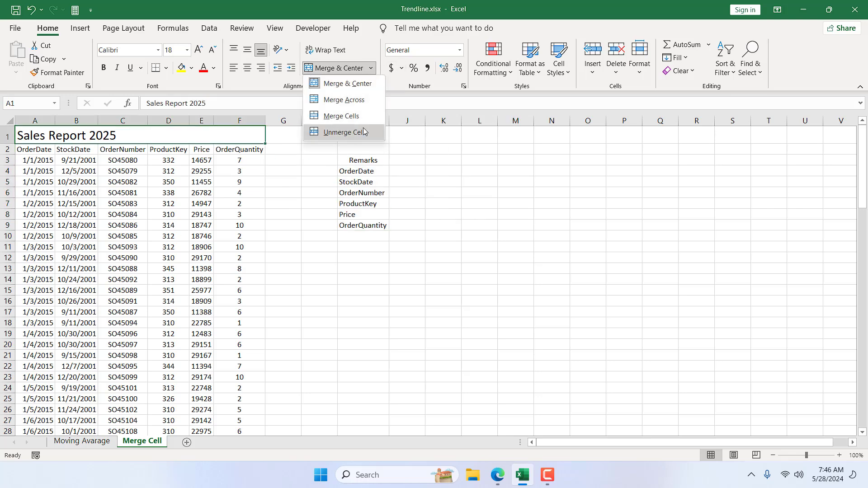
pyautogui.click(360, 132)
pyautogui.click(509, 368)
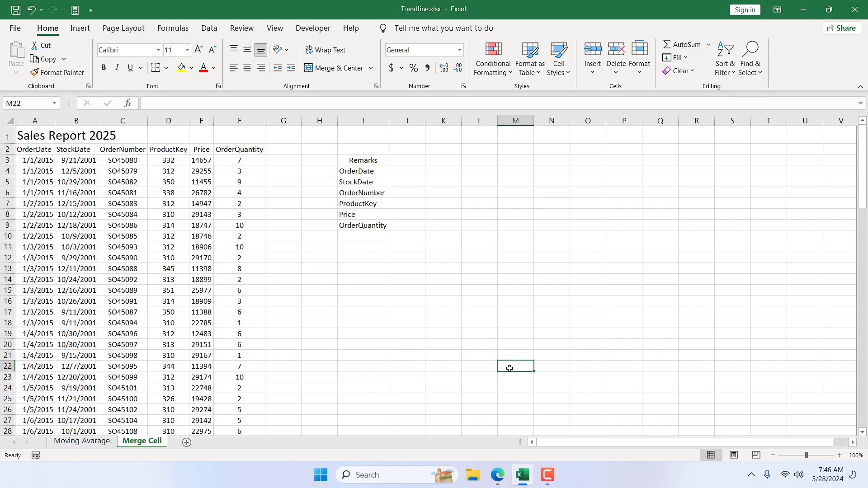
pyautogui.moveTo(123, 171); pyautogui.dragTo(202, 247)
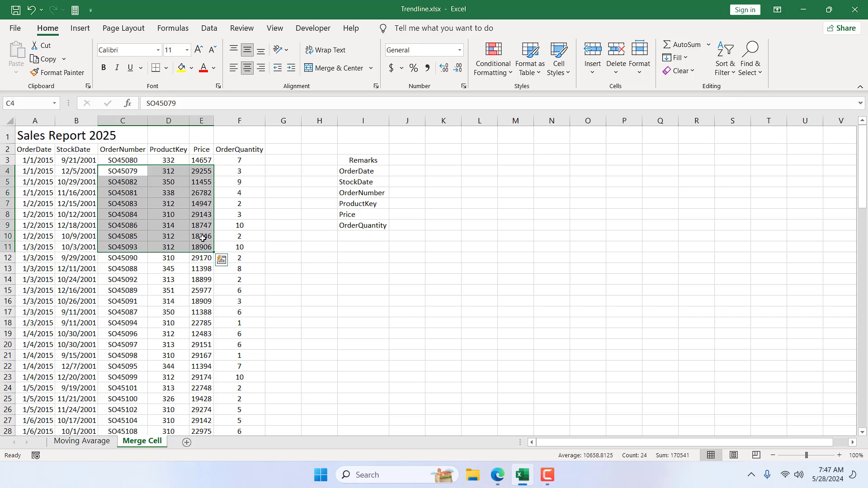
pyautogui.click(371, 69)
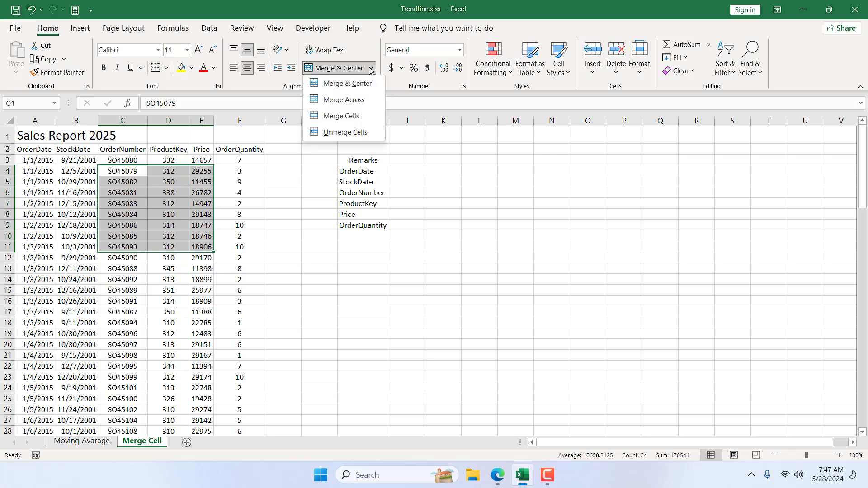
pyautogui.click(359, 117)
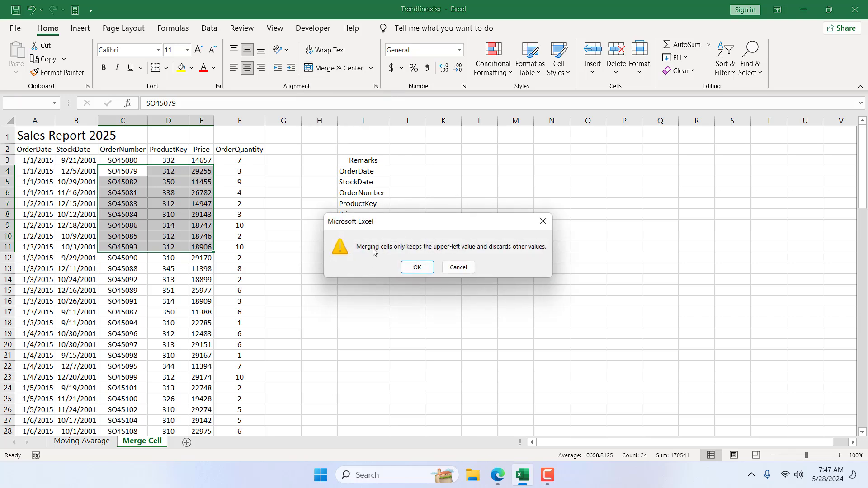
pyautogui.moveTo(390, 231); pyautogui.dragTo(322, 186)
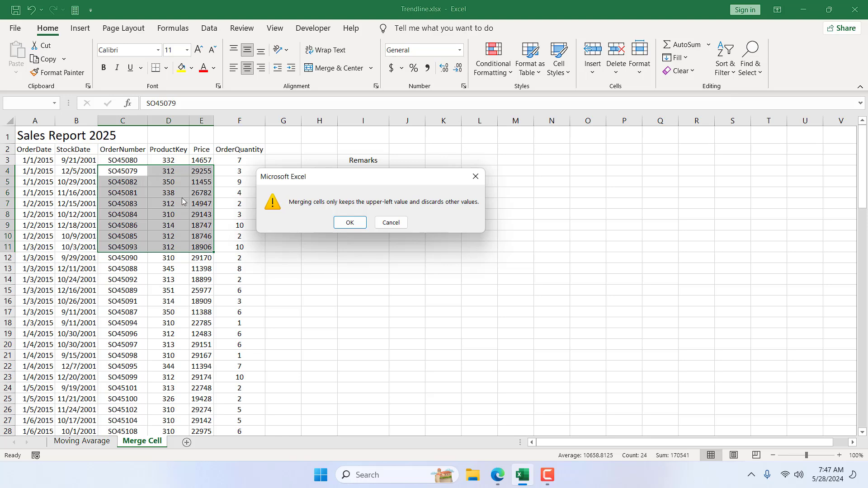
pyautogui.click(349, 223)
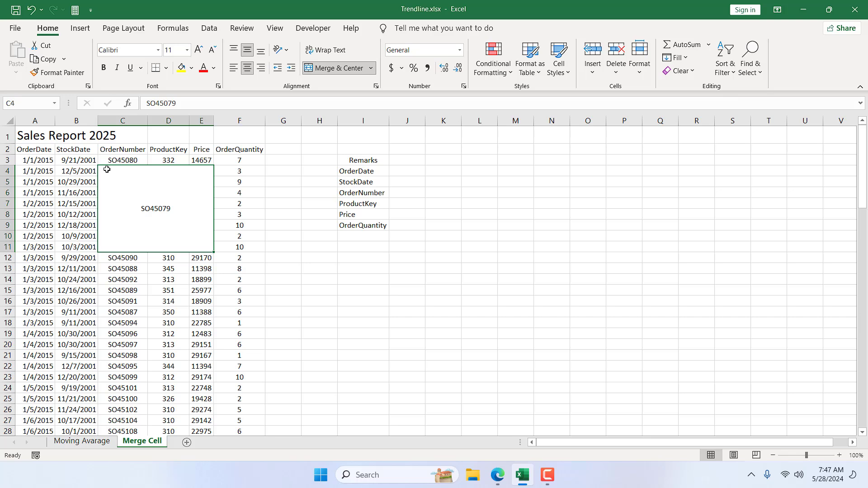
pyautogui.click(370, 68)
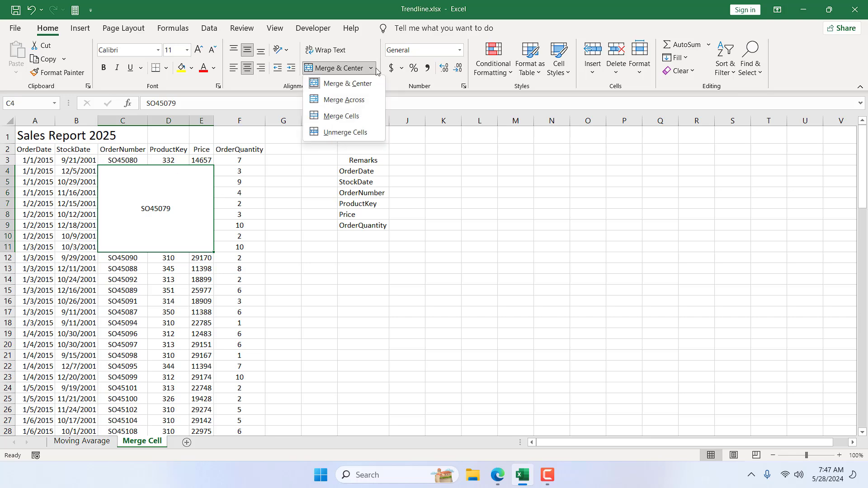
pyautogui.click(330, 134)
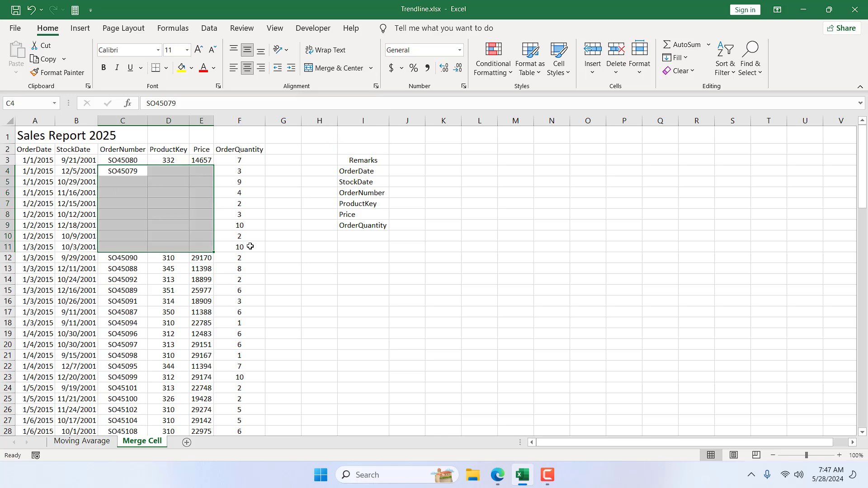
pyautogui.hotkey('ctrl', 'z')
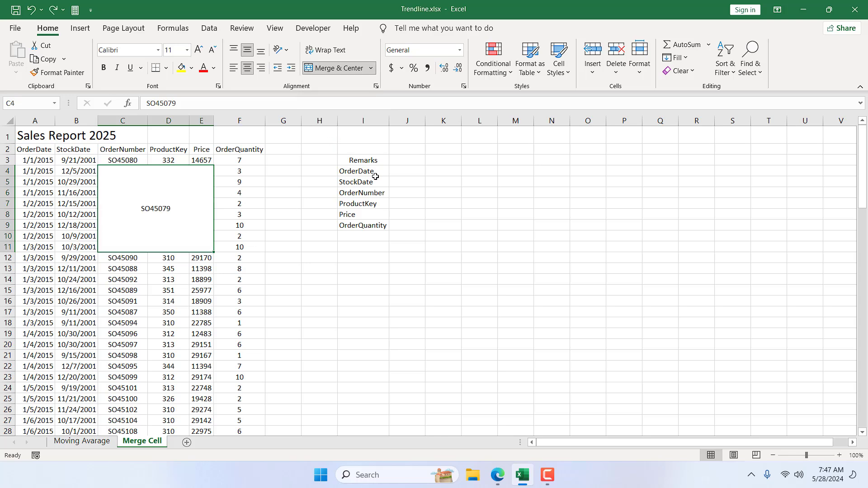
pyautogui.hotkey('ctrl', 'y')
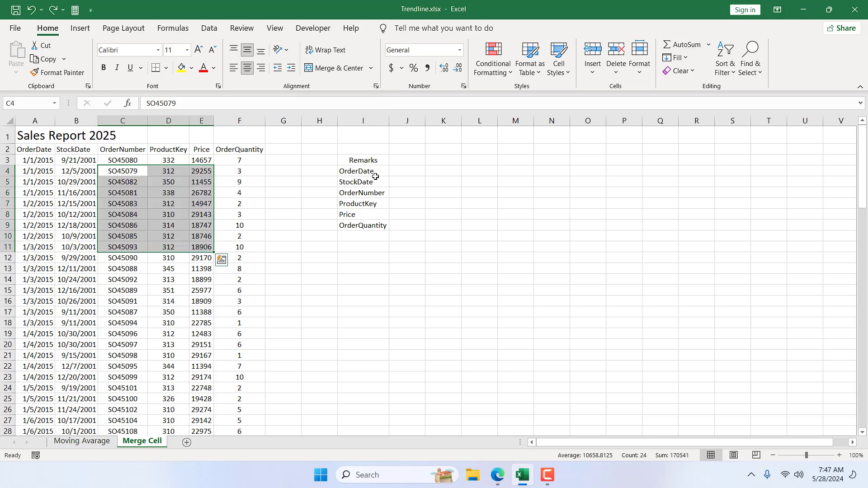
pyautogui.click(365, 278)
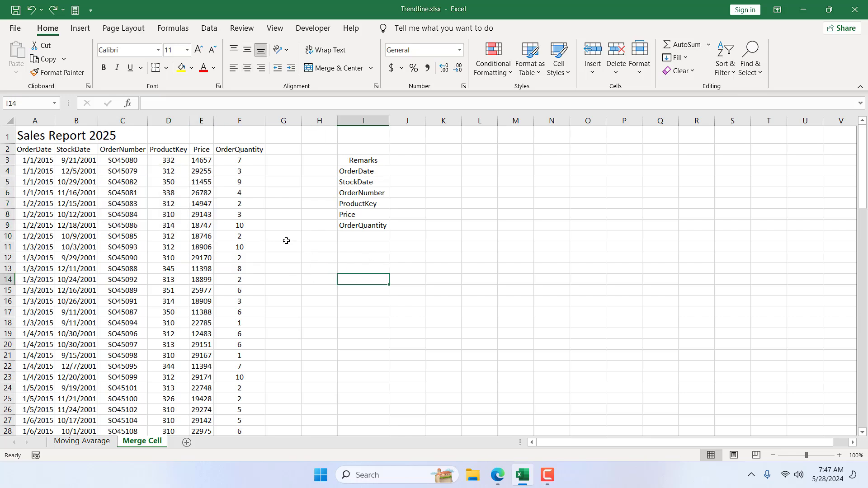
# Step: Turn on AutoFilter, filter OrderQuantity to exclude 3, then undo the filter
pyautogui.click(236, 149)
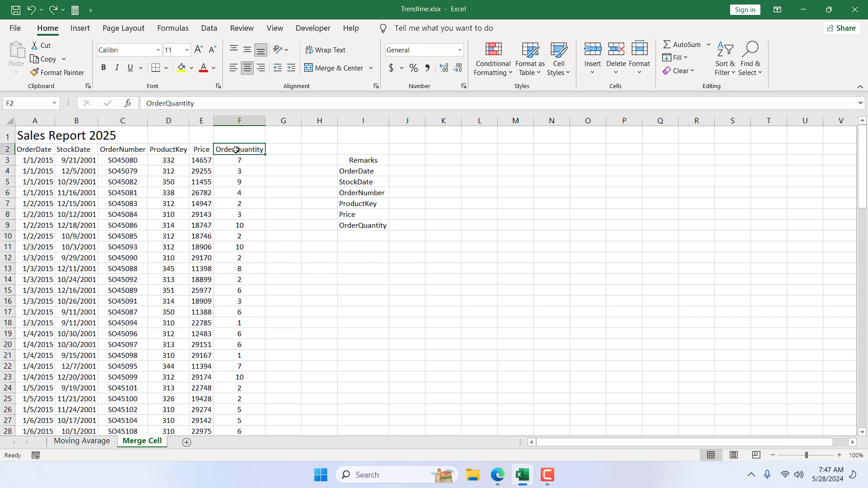
pyautogui.hotkey('ctrl', 'shift', 'l')
pyautogui.click(261, 150)
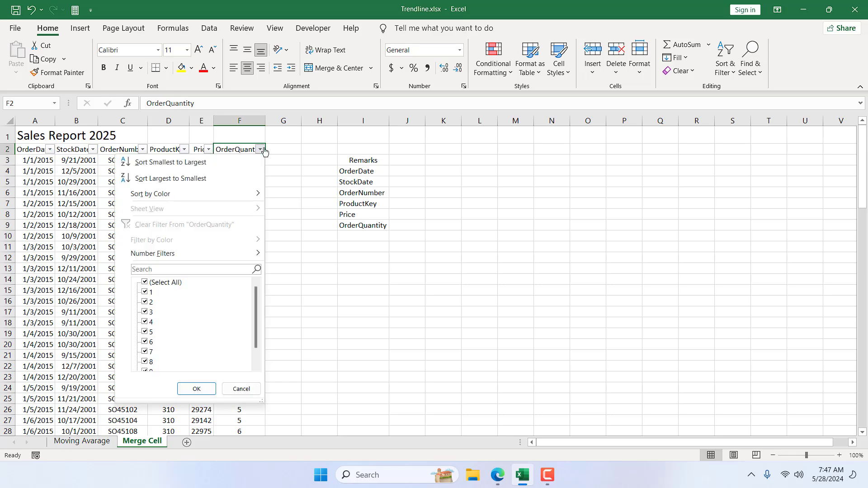
pyautogui.click(145, 312)
pyautogui.click(197, 390)
pyautogui.hotkey('ctrl', 'z')
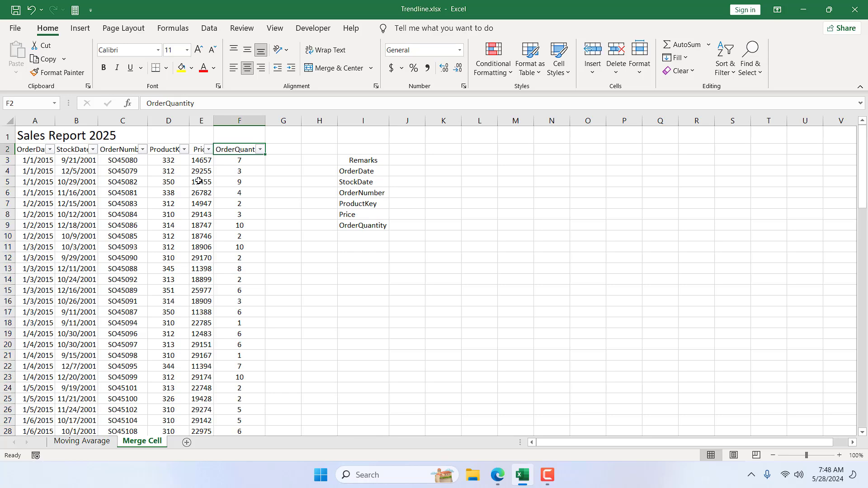
# Step: Merge E5:F7, try sorting OrderNumber Z to A, and dismiss the merged-cells error
pyautogui.moveTo(201, 182); pyautogui.dragTo(231, 209)
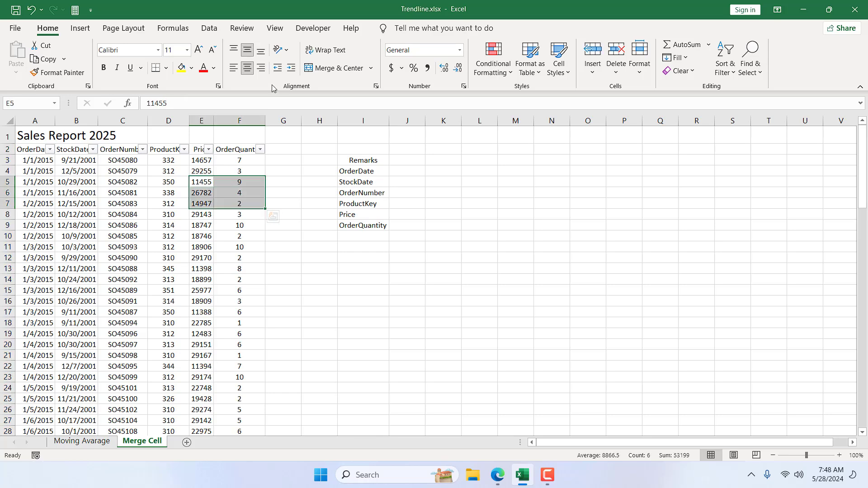
pyautogui.click(348, 68)
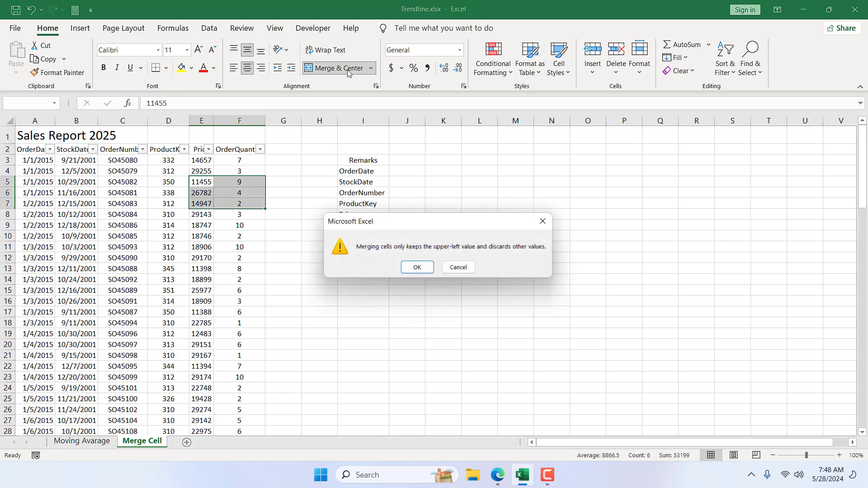
pyautogui.click(417, 267)
pyautogui.click(143, 150)
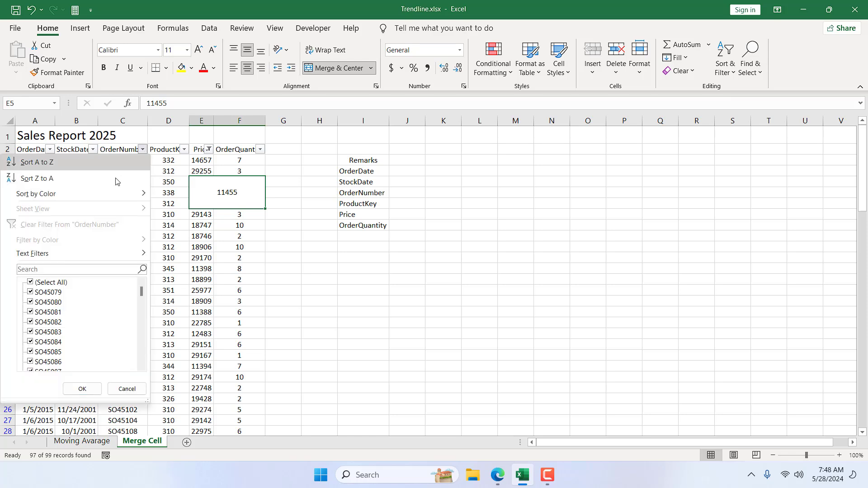
pyautogui.click(92, 179)
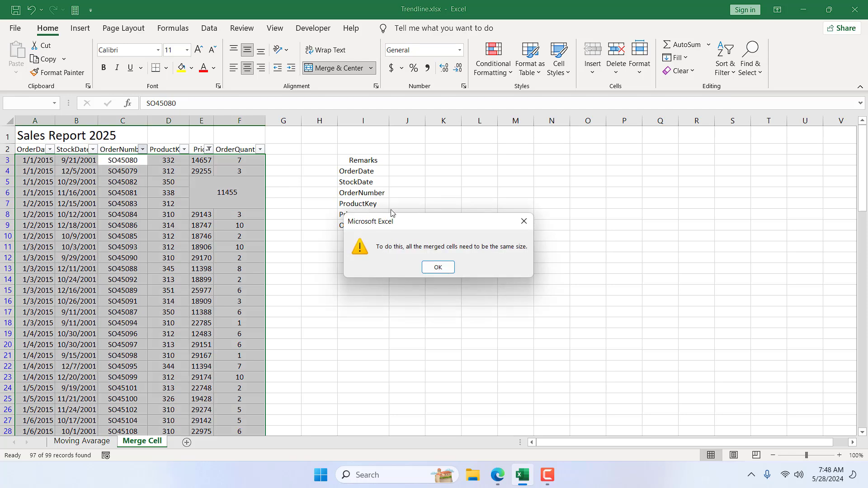
pyautogui.moveTo(421, 224); pyautogui.dragTo(183, 183)
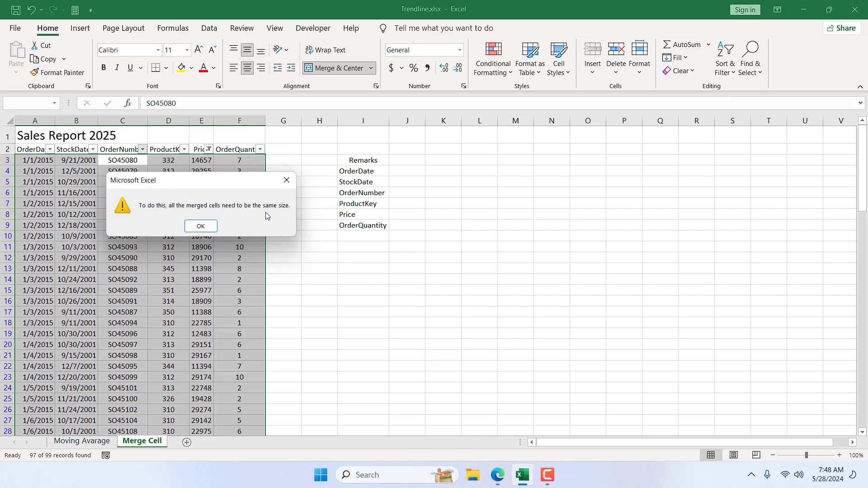
pyautogui.click(287, 180)
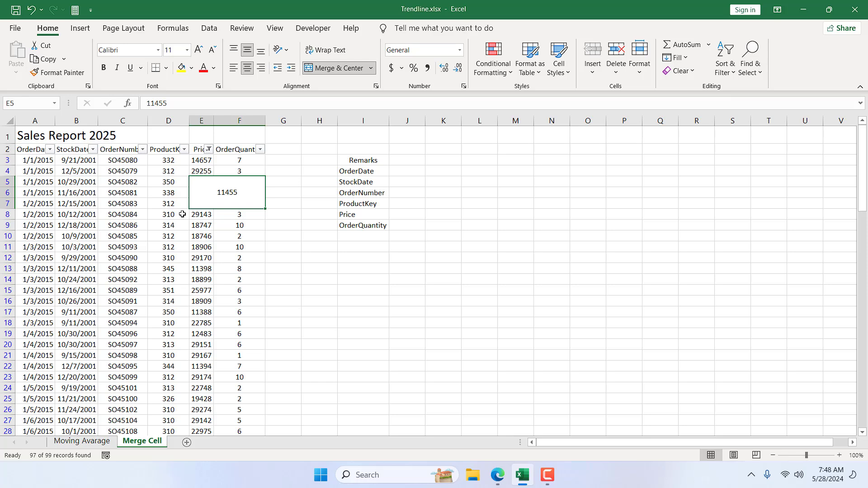
# Step: Undo the E5:F7 merge and the AutoFilter, then select the title row A1:F1
pyautogui.hotkey('ctrl', 'z')
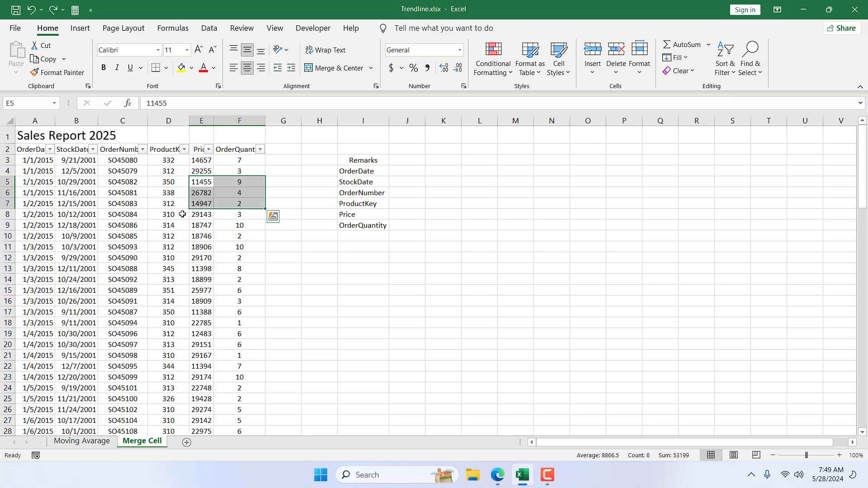
pyautogui.click(369, 262)
pyautogui.hotkey('ctrl', 'z')
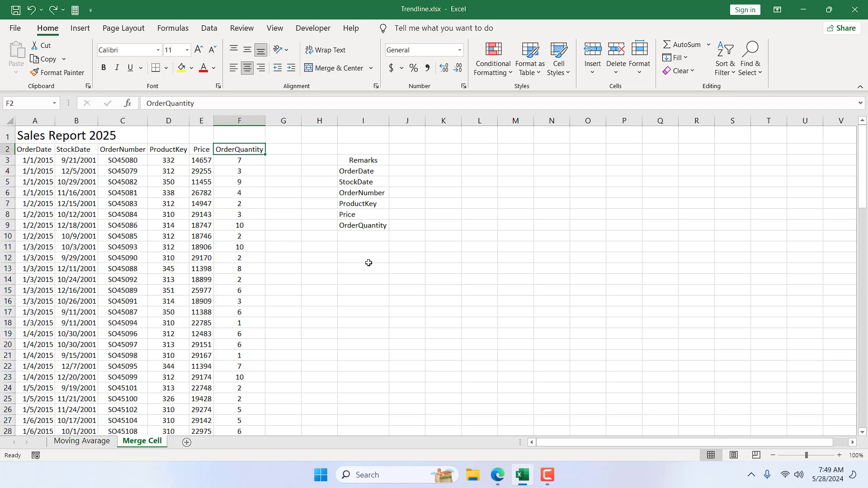
pyautogui.click(368, 262)
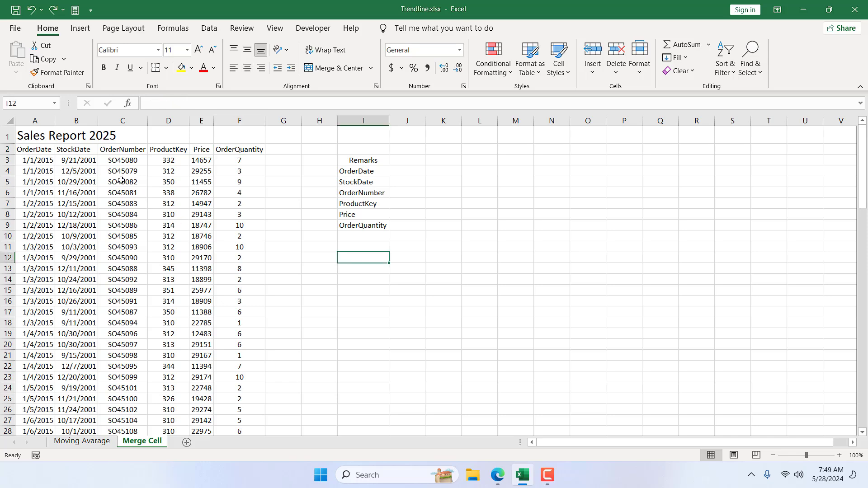
pyautogui.moveTo(121, 181); pyautogui.dragTo(257, 260)
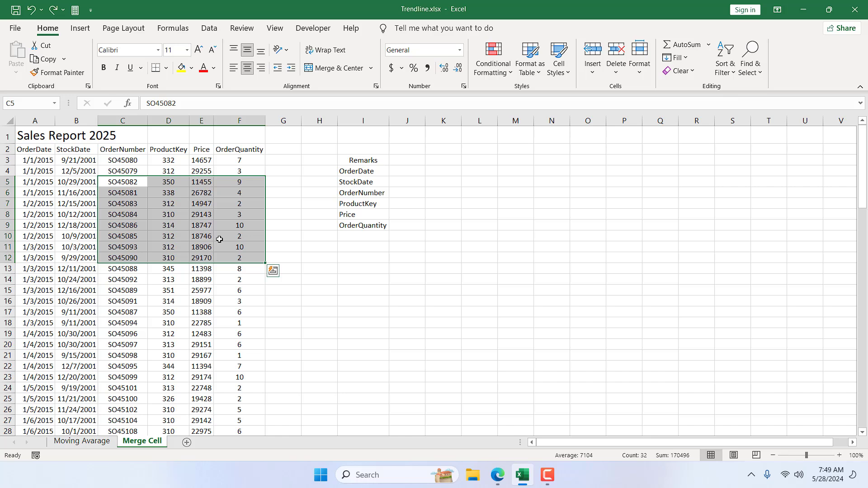
pyautogui.moveTo(312, 289); pyautogui.dragTo(389, 308)
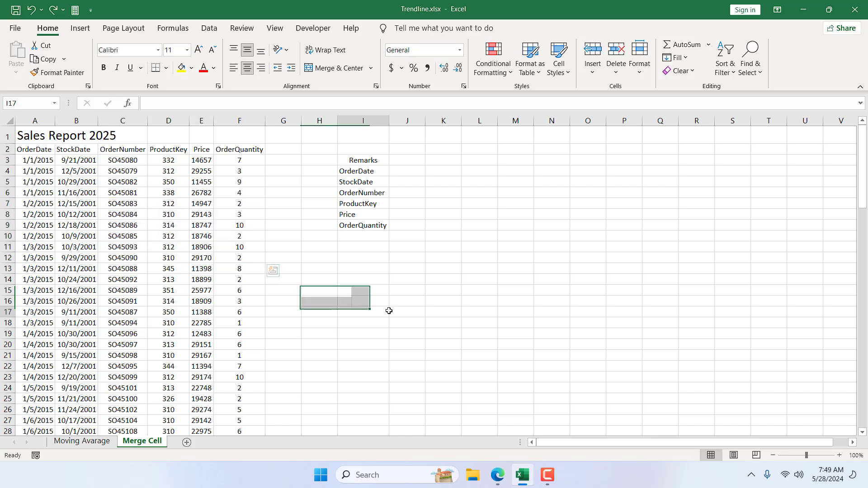
pyautogui.moveTo(244, 135); pyautogui.dragTo(66, 138)
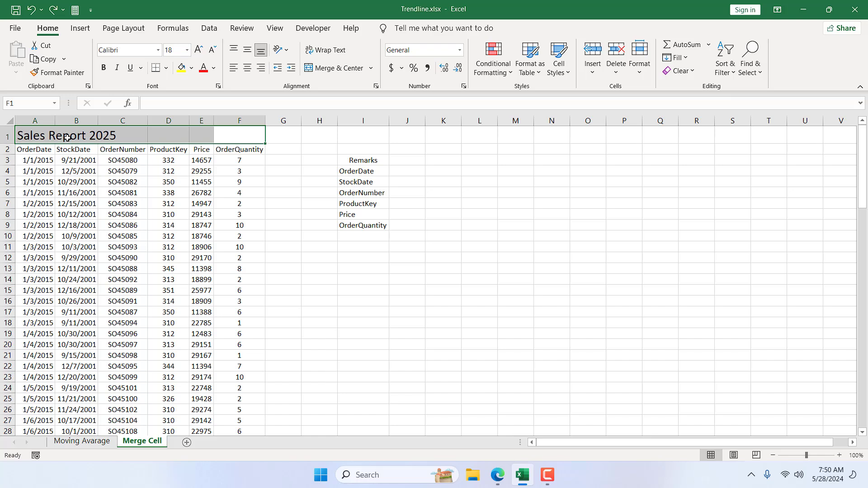
# Step: Set A1:F1 horizontal alignment to Center Across Selection in Format Cells
pyautogui.rightClick(122, 138)
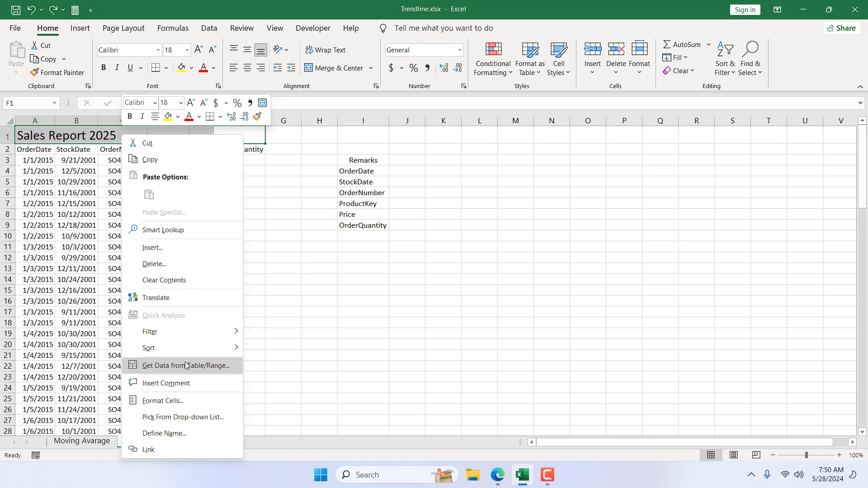
pyautogui.click(183, 402)
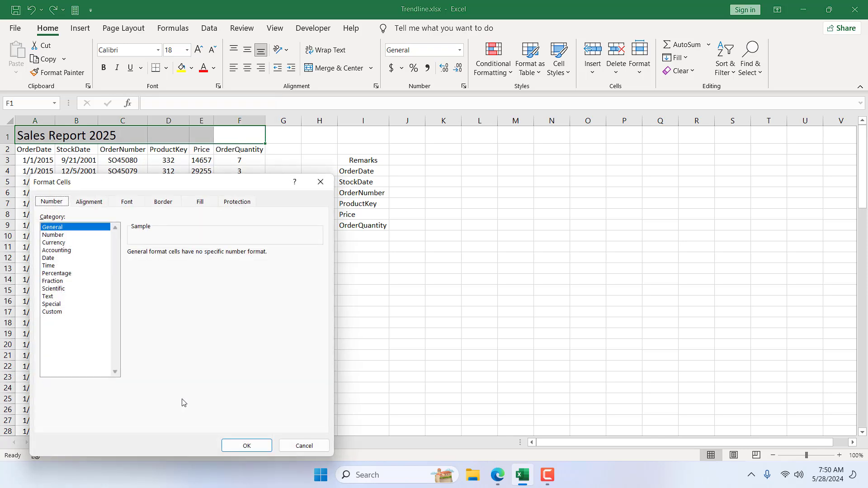
pyautogui.click(76, 204)
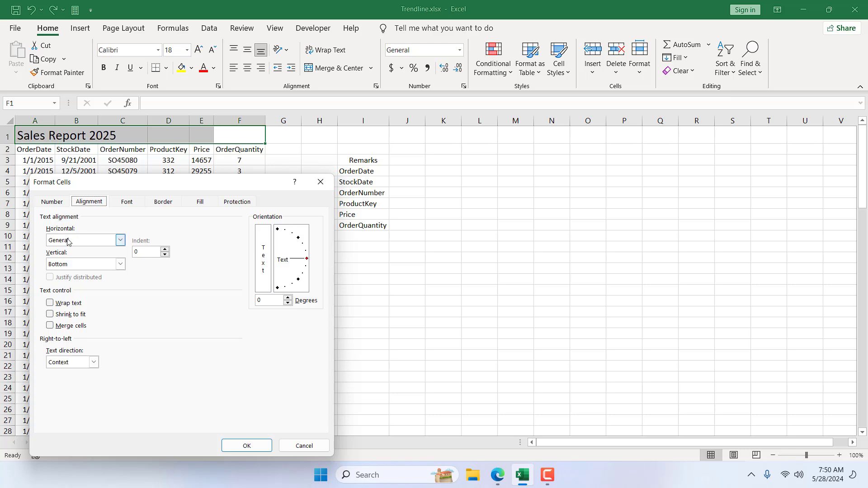
pyautogui.click(119, 240)
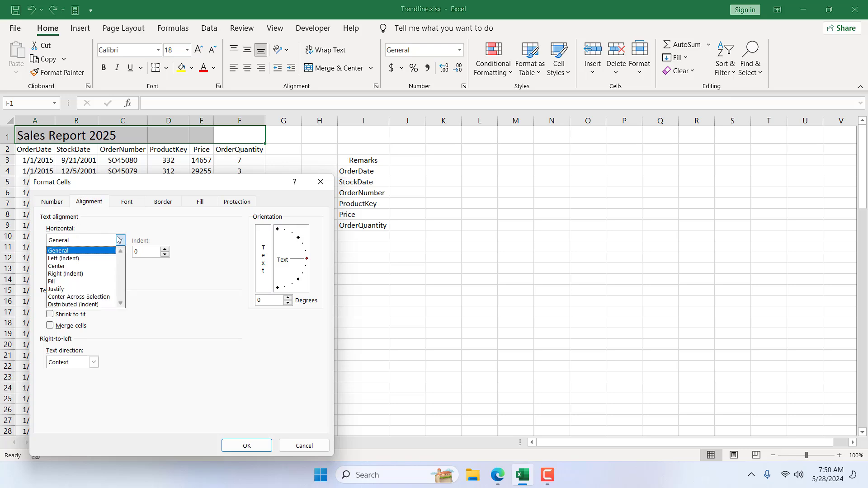
pyautogui.click(62, 297)
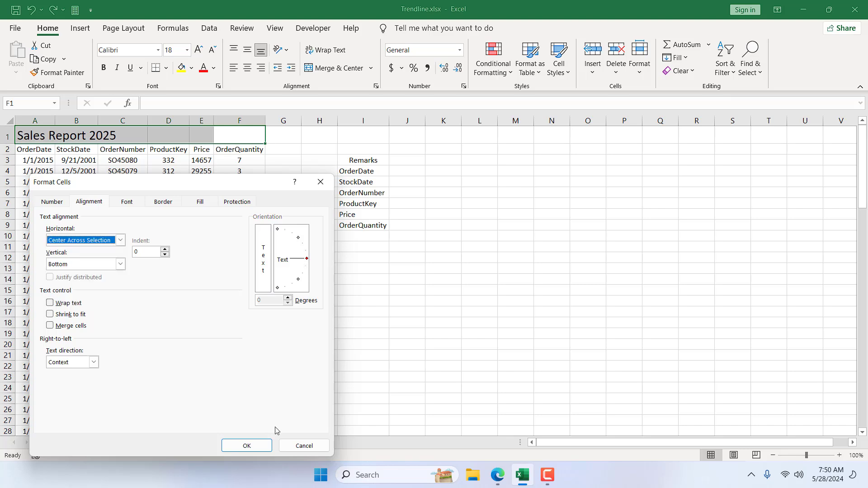
pyautogui.click(247, 446)
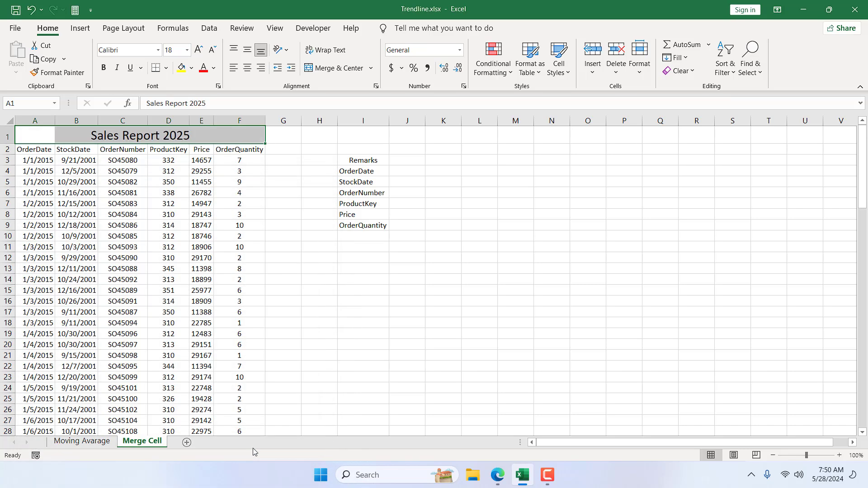
pyautogui.click(184, 255)
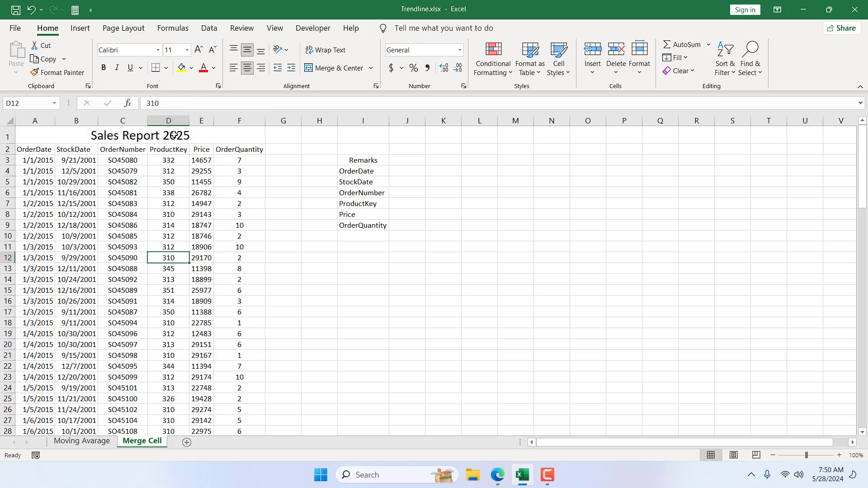
pyautogui.click(38, 134)
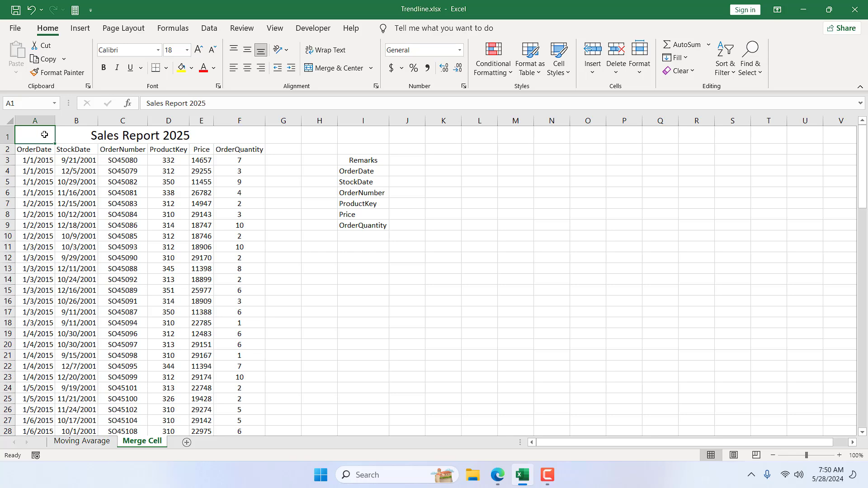
pyautogui.click(74, 137)
pyautogui.click(113, 145)
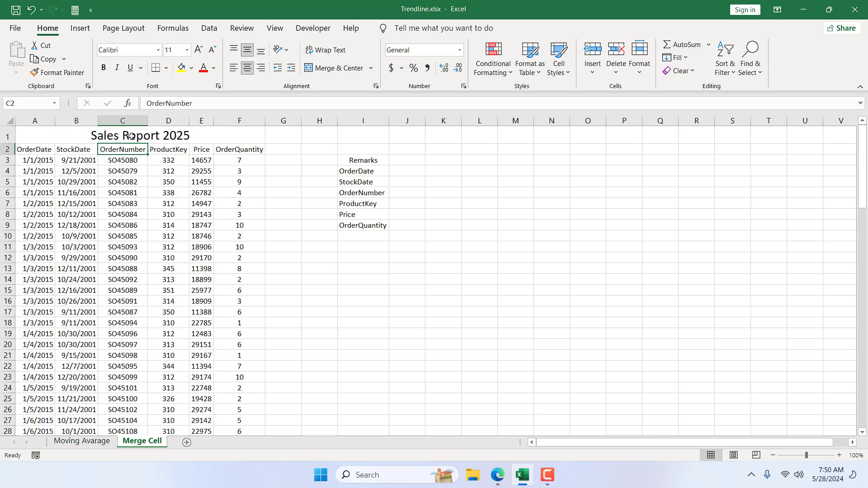
pyautogui.click(130, 136)
pyautogui.click(168, 136)
pyautogui.click(204, 136)
pyautogui.click(231, 135)
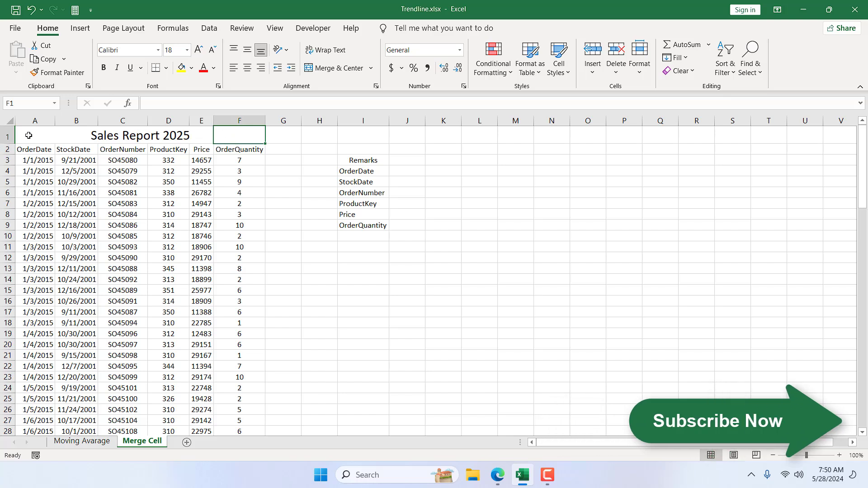
pyautogui.click(165, 137)
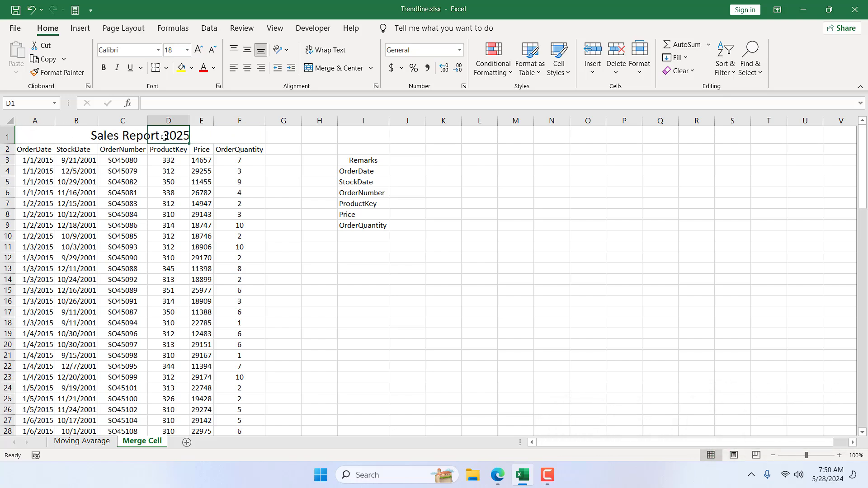
pyautogui.click(35, 137)
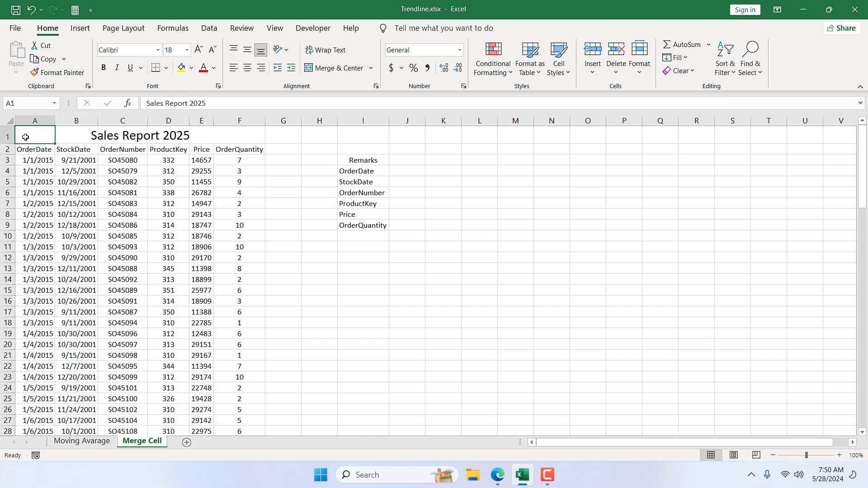
pyautogui.click(120, 138)
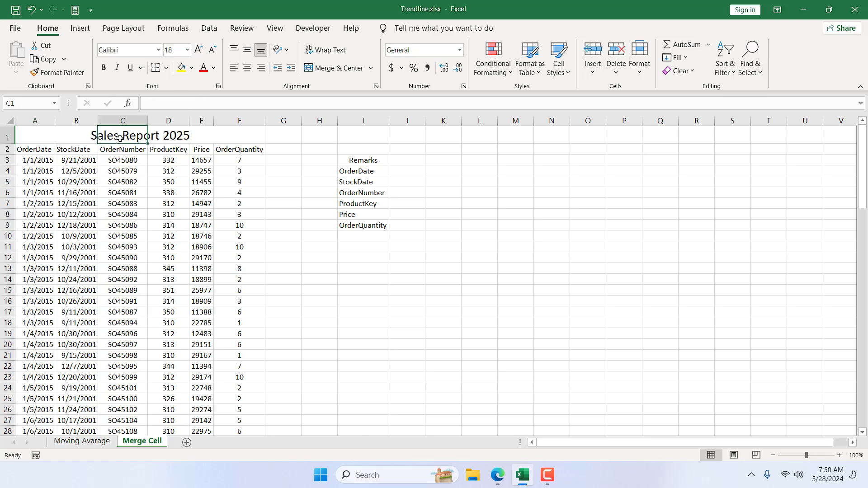
pyautogui.click(26, 132)
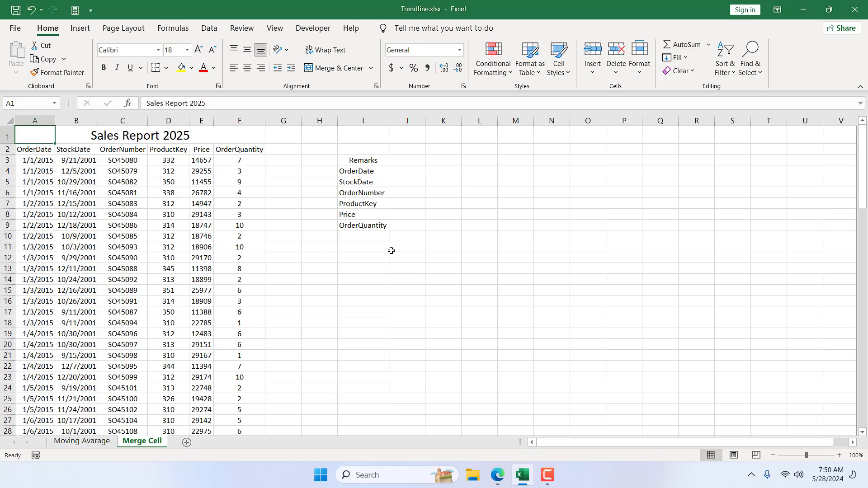
pyautogui.click(393, 277)
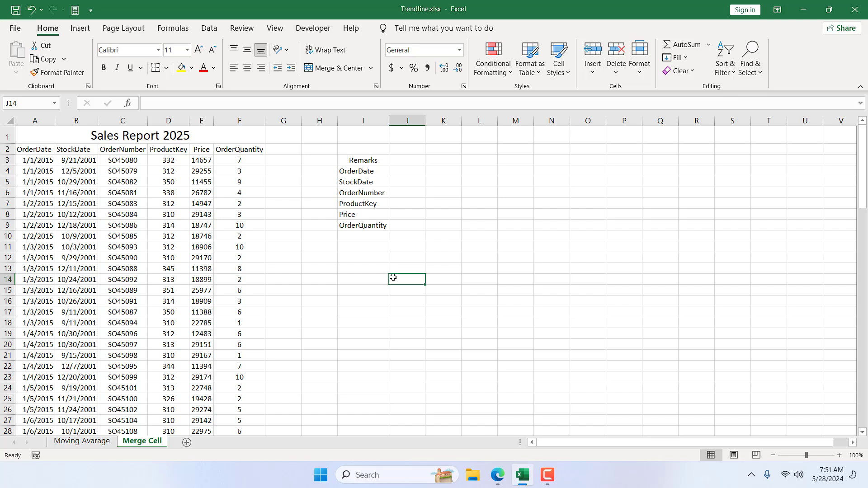